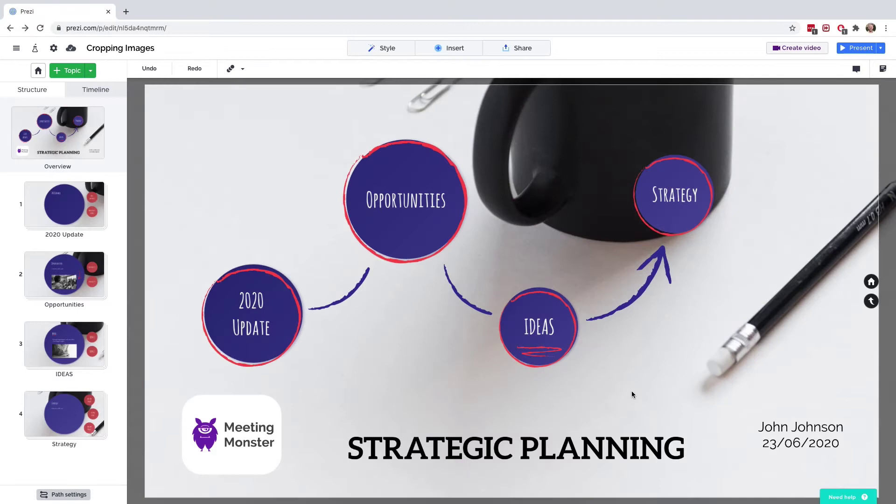
Select the IDEAS topic circle and zoom into it
left_click(566, 297)
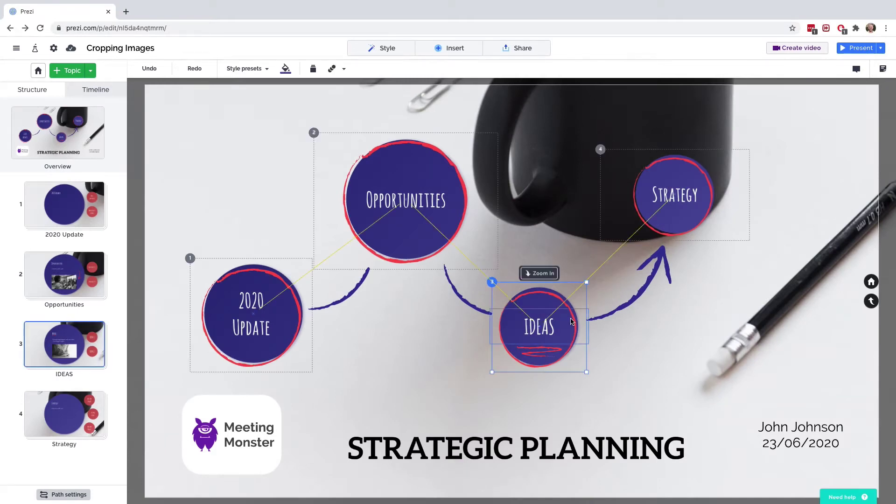
left_click(552, 274)
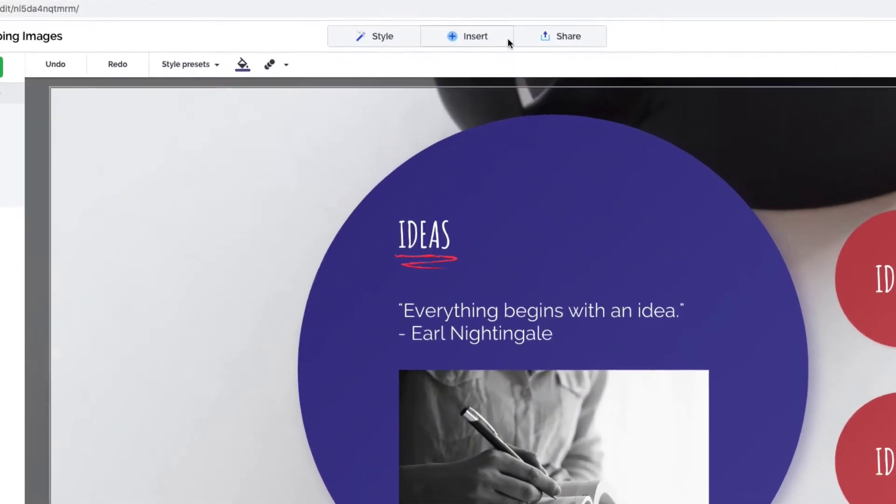
Upload the lightbulb-and-hand photo from the computer as an image on the IDEAS topic
left_click(480, 49)
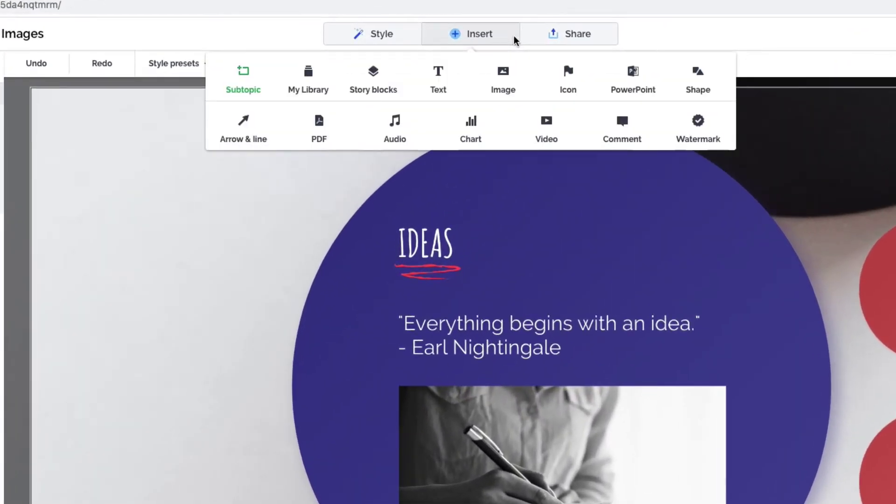
left_click(503, 76)
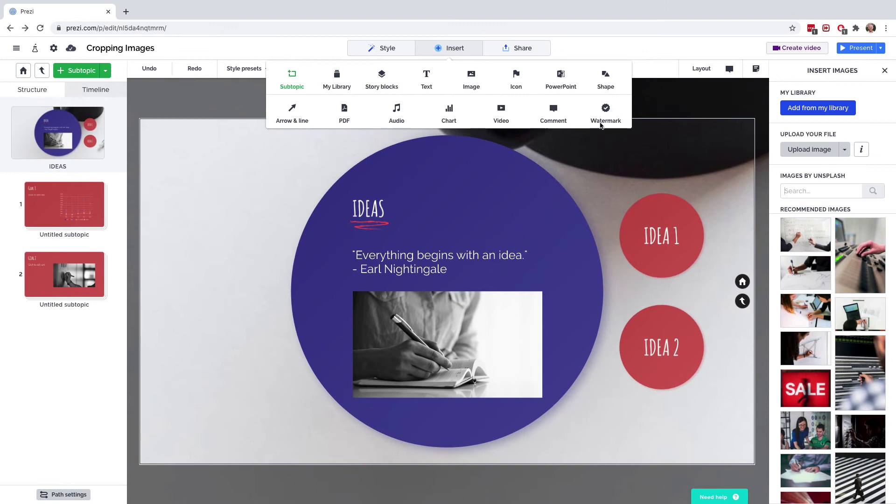
left_click(810, 150)
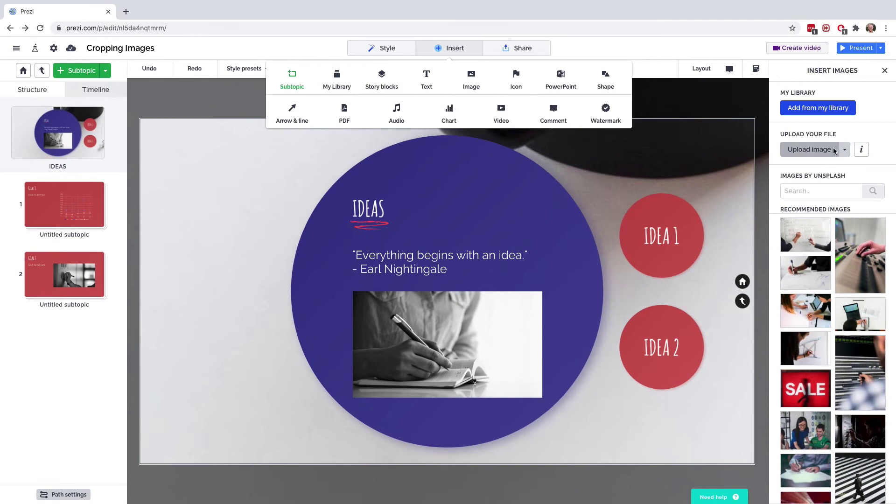
left_click(610, 199)
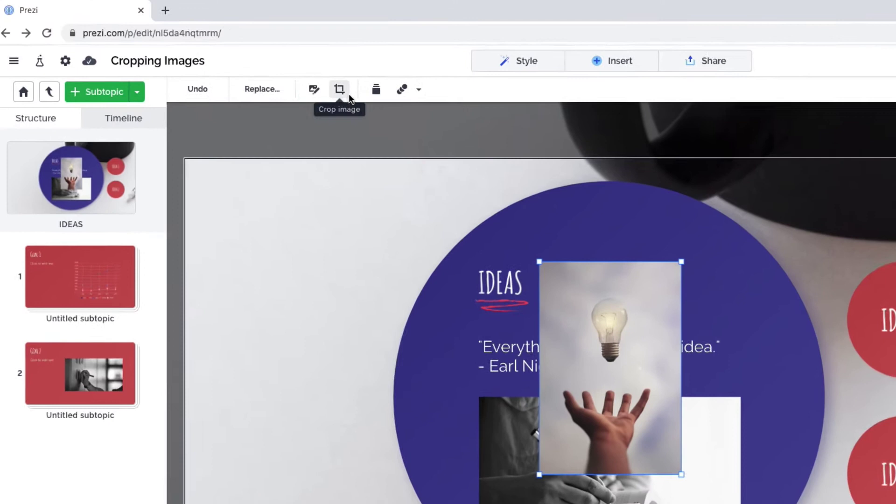
left_click(252, 70)
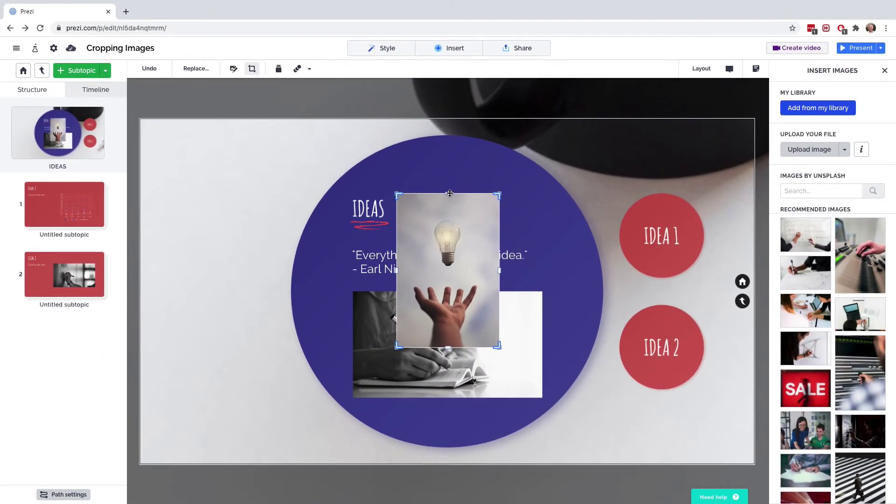
left_click_drag(449, 193, 450, 217)
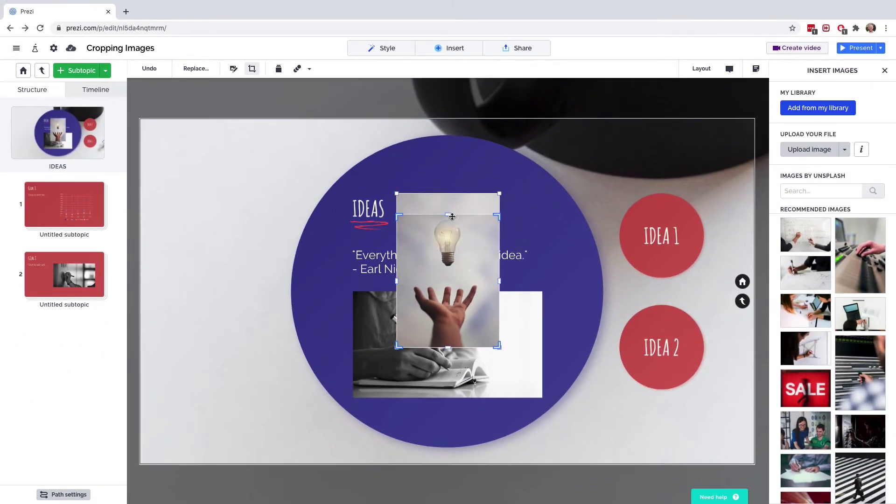
left_click_drag(448, 347, 460, 270)
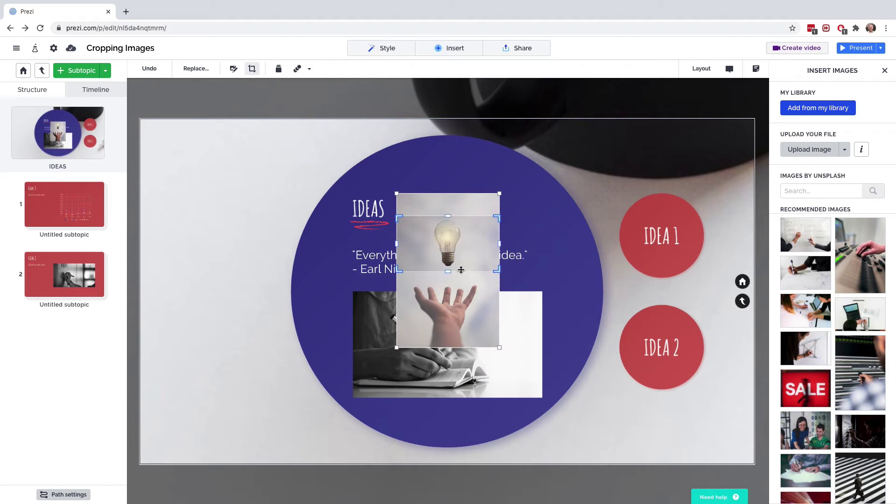
left_click_drag(397, 242, 431, 247)
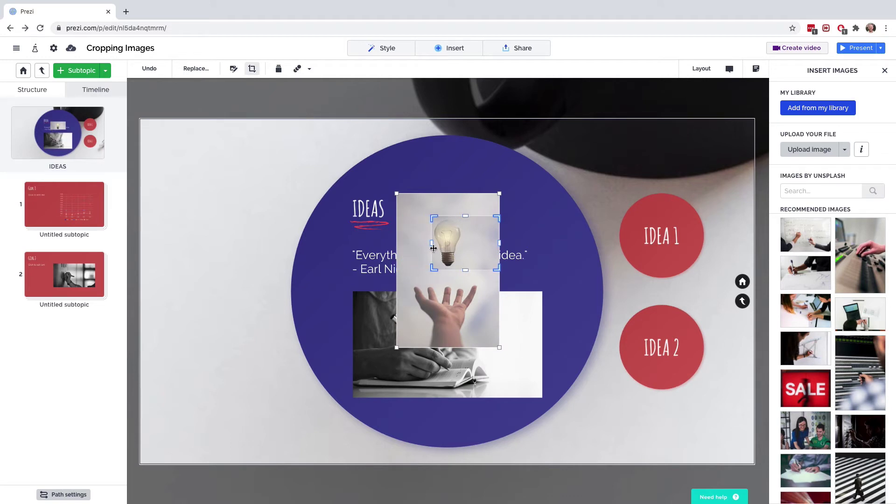
left_click_drag(498, 245, 464, 249)
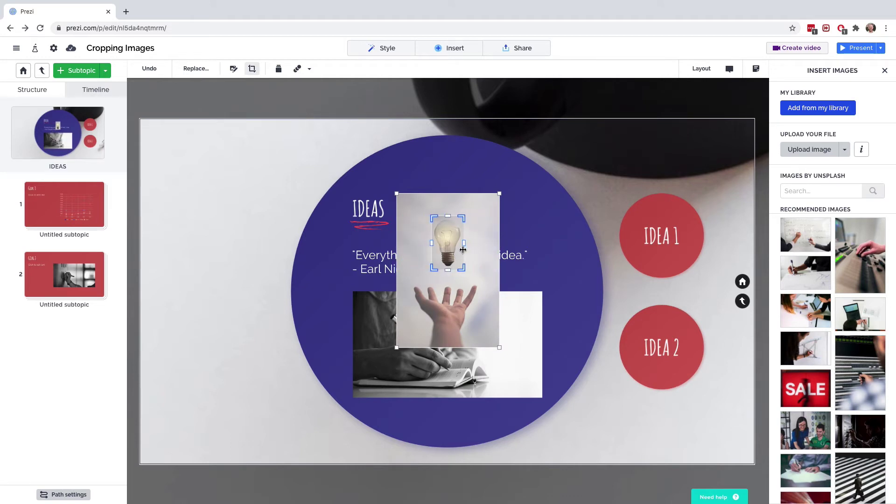
key("Return")
key("ctrl+z")
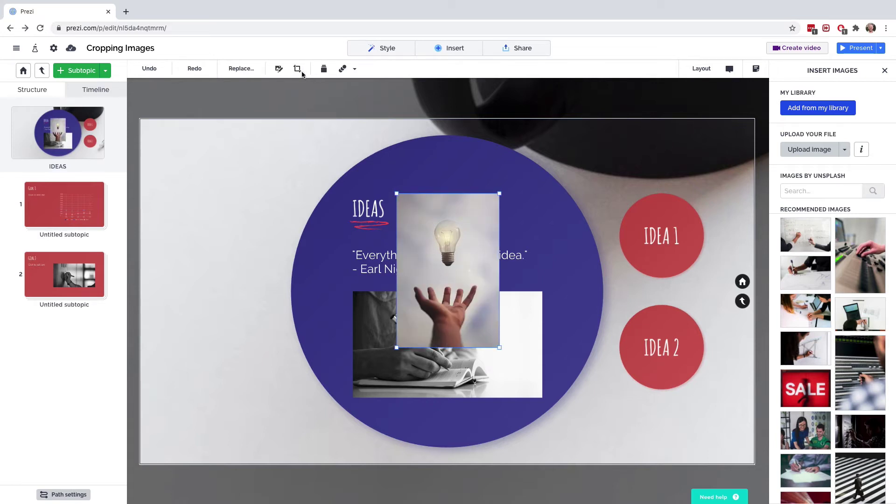
left_click(297, 68)
left_click_drag(397, 194, 432, 219)
left_click_drag(500, 347, 467, 270)
key("Escape")
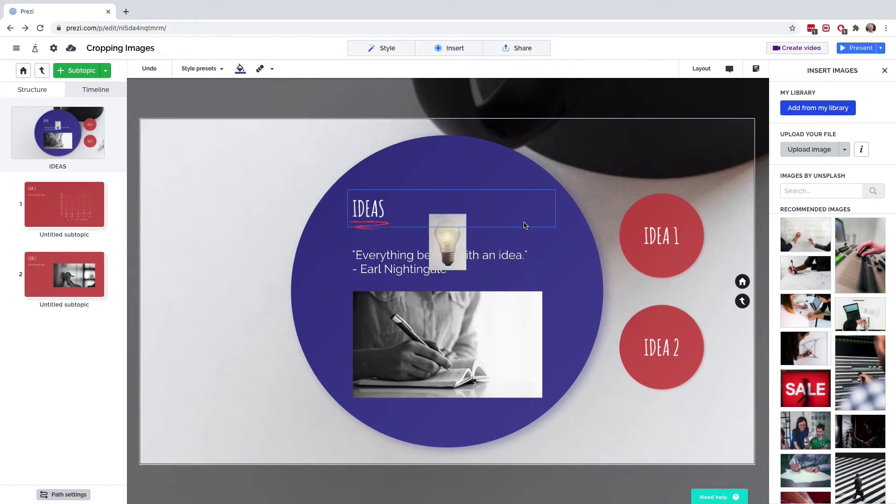
key("ctrl+z")
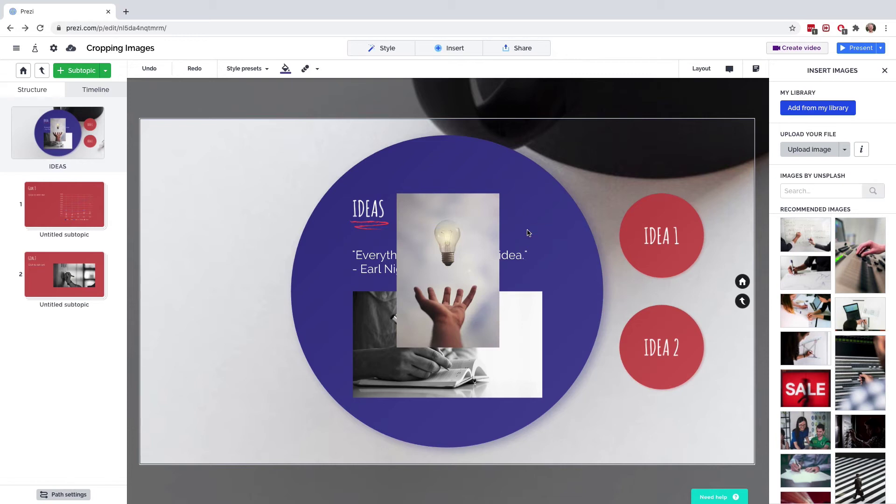
left_click(483, 245)
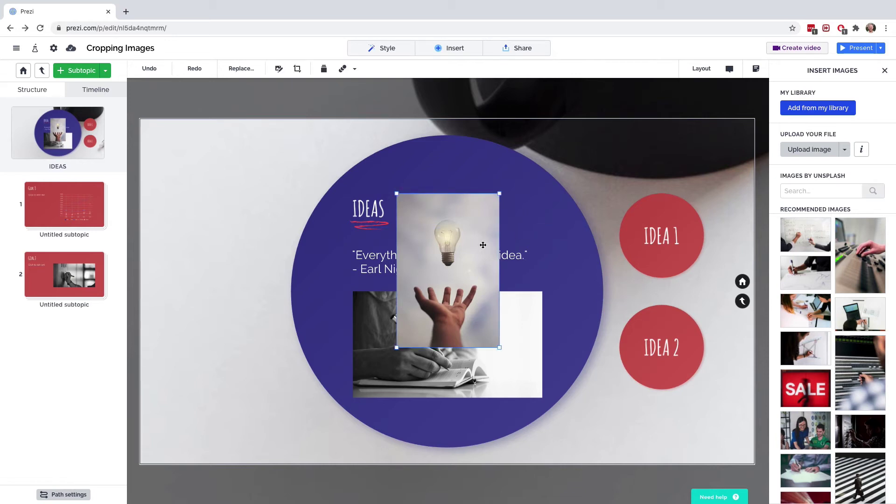
Open the lightbulb photo in the image editor's transform and crop options
right_click(483, 245)
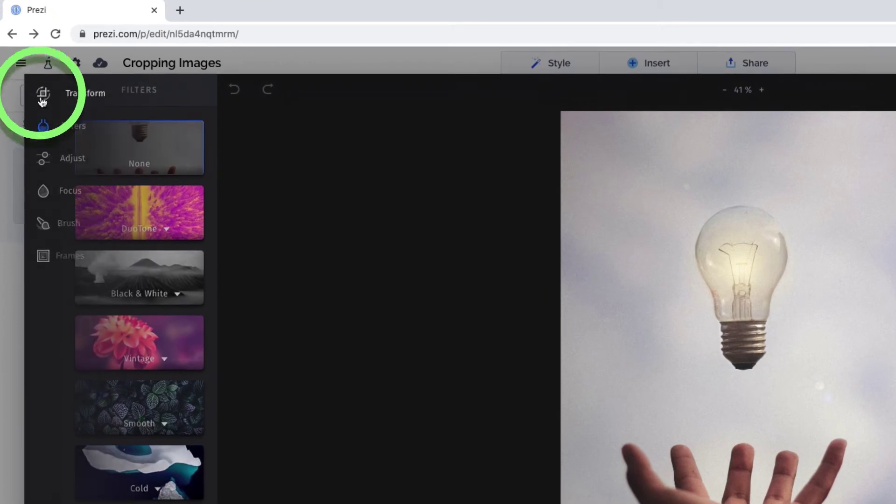
left_click(42, 100)
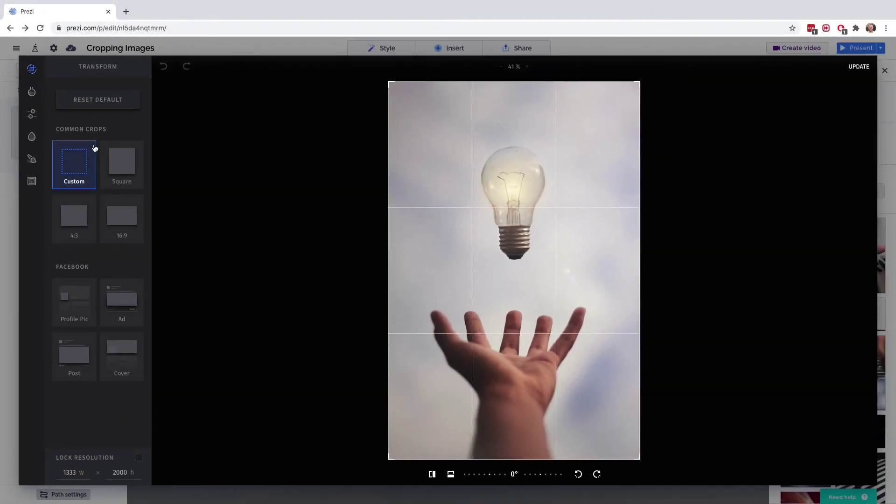
Crop the photo with a free-form box tightly around the bulb and save the change
left_click(119, 162)
left_click(84, 215)
left_click(78, 163)
left_click_drag(390, 460, 480, 264)
left_click_drag(639, 84, 551, 144)
left_click(860, 66)
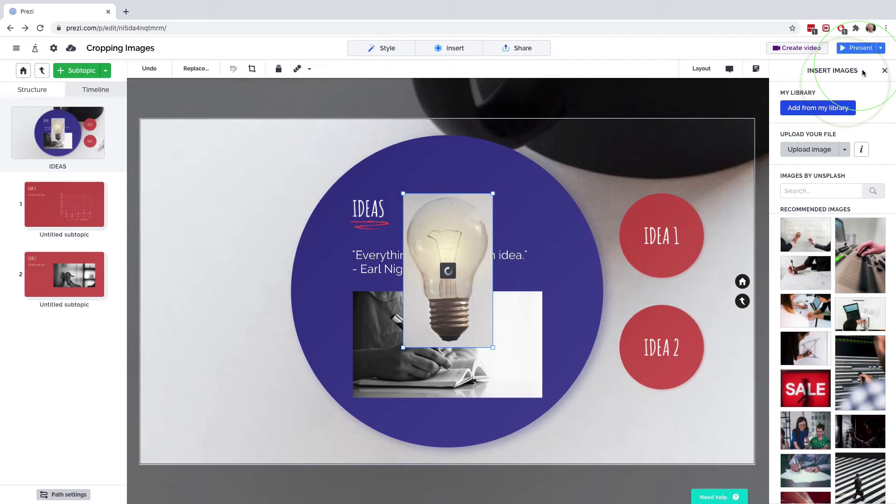